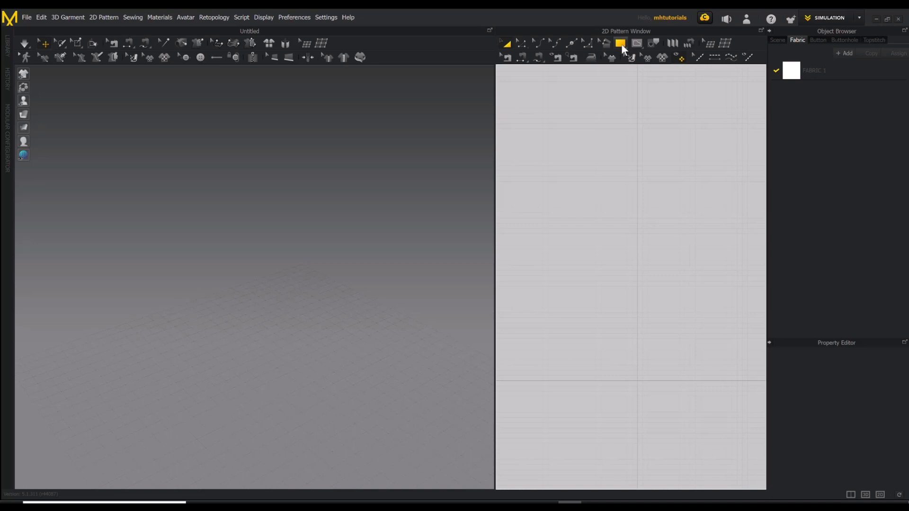
Draw a rectangular fabric panel in the upper 2D pattern area with the Rectangle tool (S)
{"action": "left_click", "coordinate": [102, 19]}
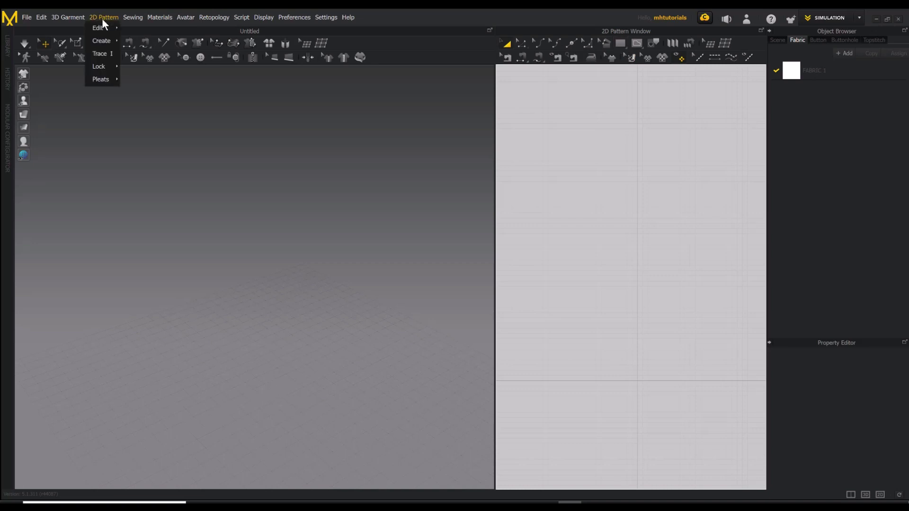
{"action": "mouse_move", "coordinate": [104, 40]}
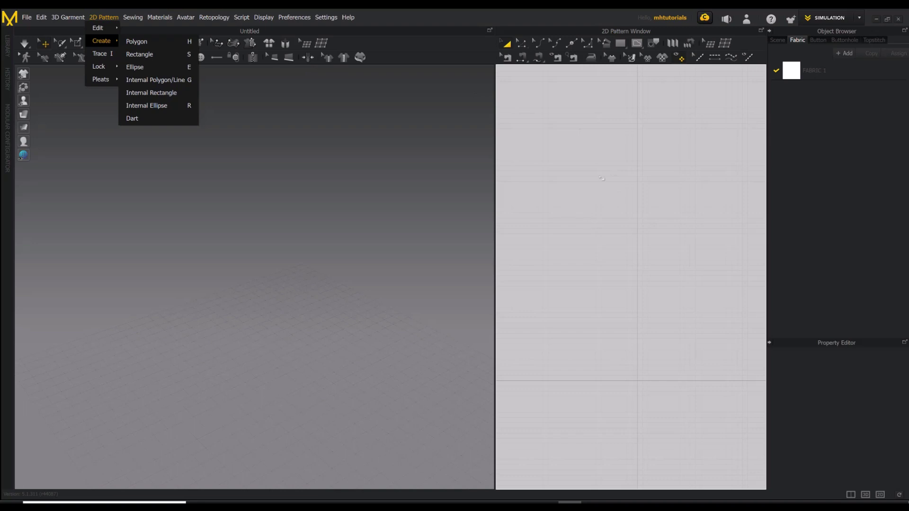
{"action": "left_click", "coordinate": [560, 188]}
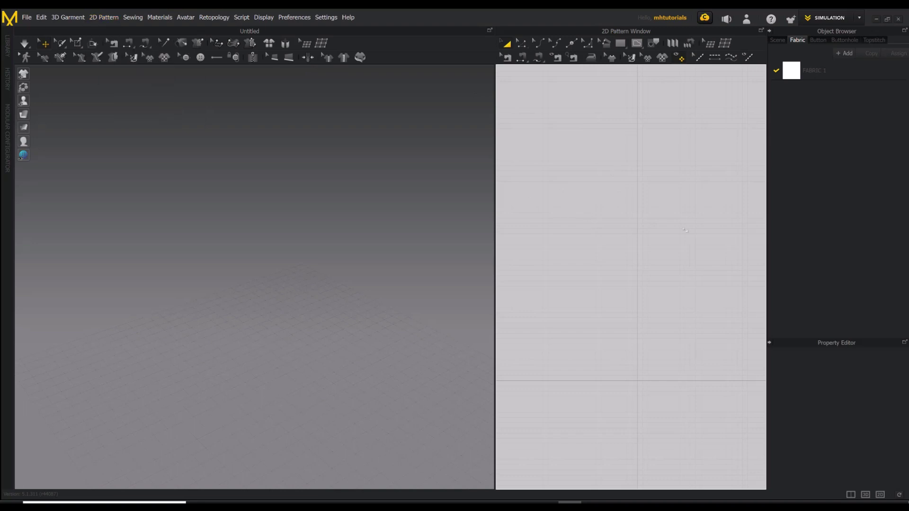
{"action": "key", "text": "s"}
{"action": "left_click_drag", "start_coordinate": [560, 153], "coordinate": [689, 226]}
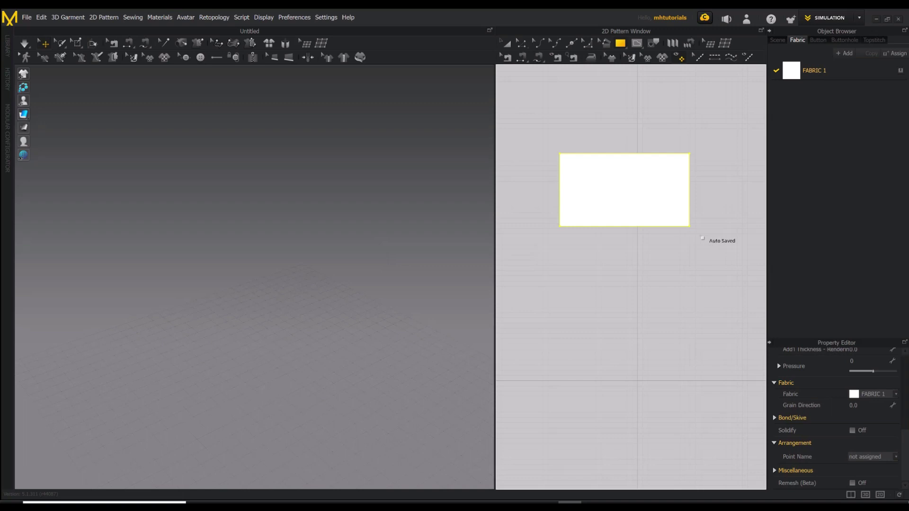
Mirror-paste a copy of the rectangle and place it directly above the original panel
{"action": "scroll", "coordinate": [713, 256], "scroll_direction": "up", "scroll_amount": 4}
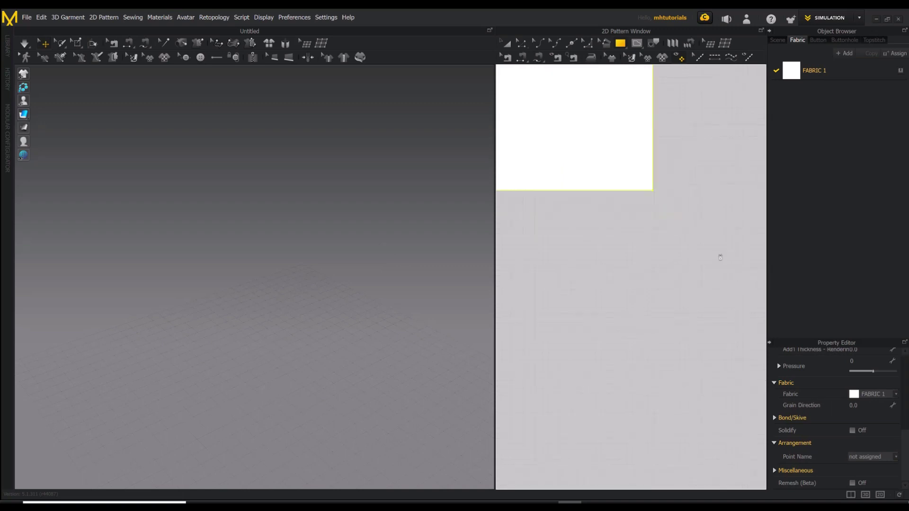
{"action": "scroll", "coordinate": [681, 280], "scroll_direction": "down", "scroll_amount": 4}
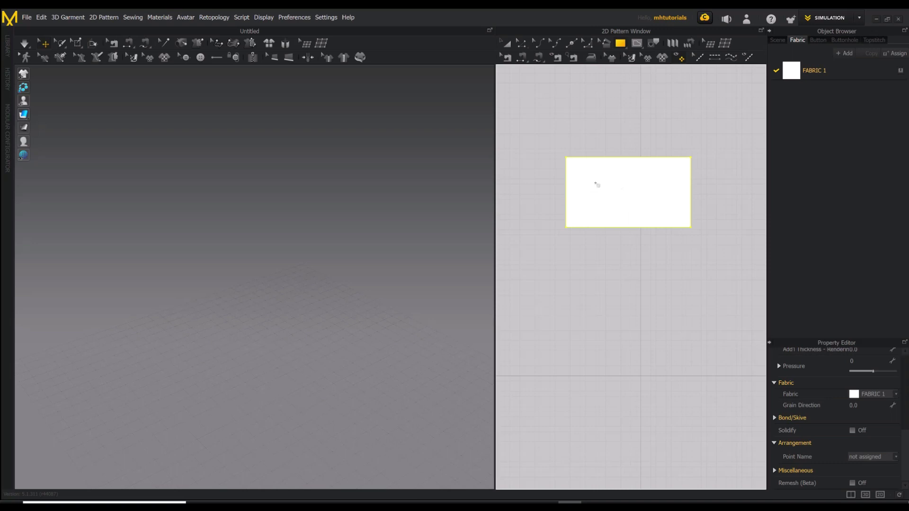
{"action": "right_click", "coordinate": [595, 184]}
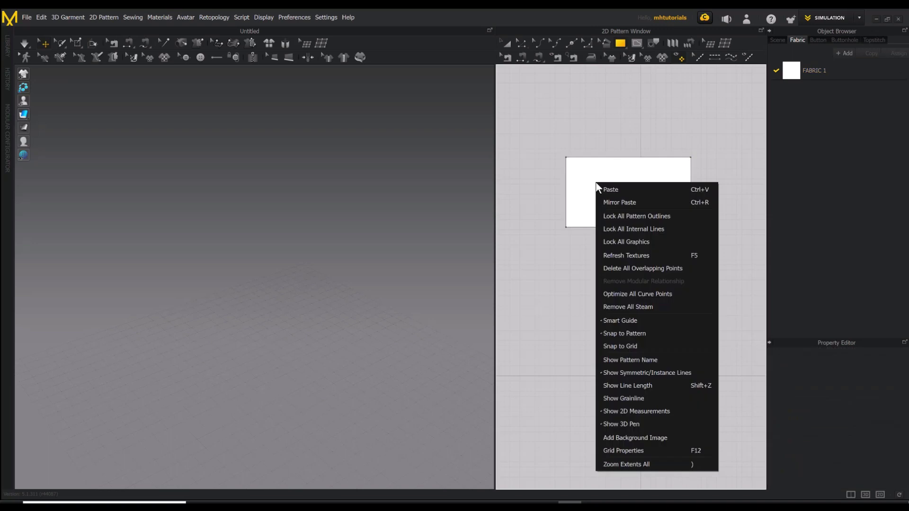
{"action": "left_click", "coordinate": [633, 201]}
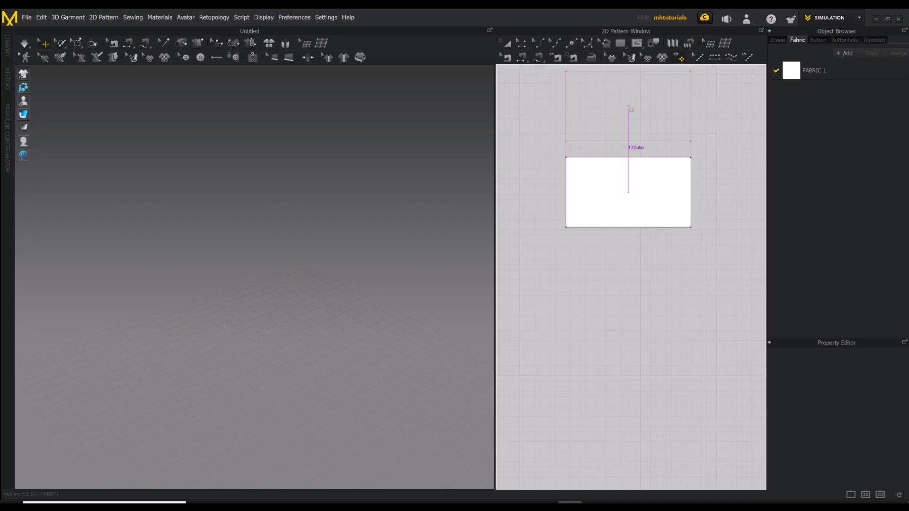
{"action": "left_click", "coordinate": [629, 109]}
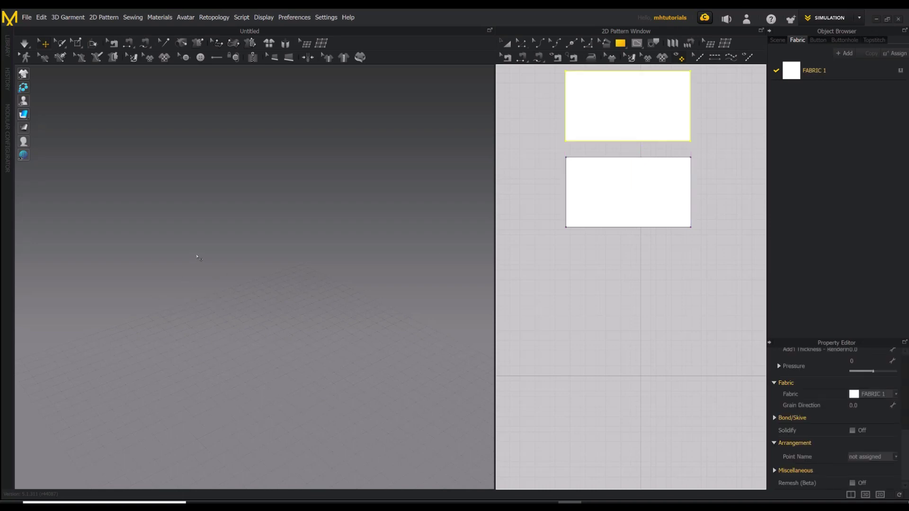
{"action": "left_click", "coordinate": [198, 257]}
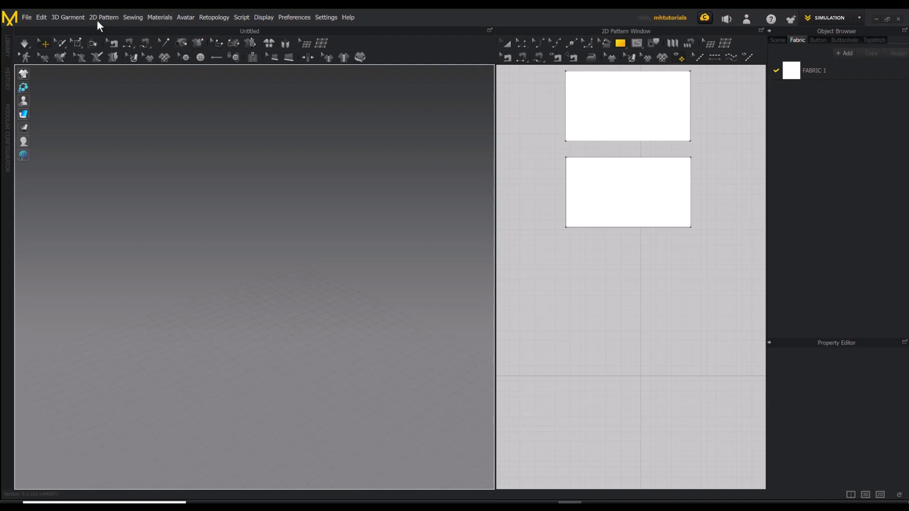
Switch the 3D view to the Front viewpoint and orbit to see both panels
{"action": "left_click", "coordinate": [264, 17]}
{"action": "mouse_move", "coordinate": [266, 29]}
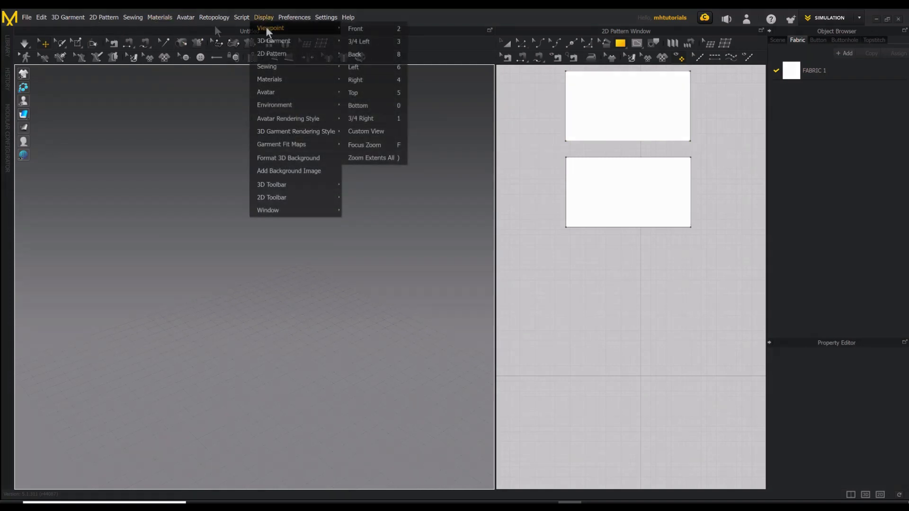
{"action": "left_click", "coordinate": [366, 27]}
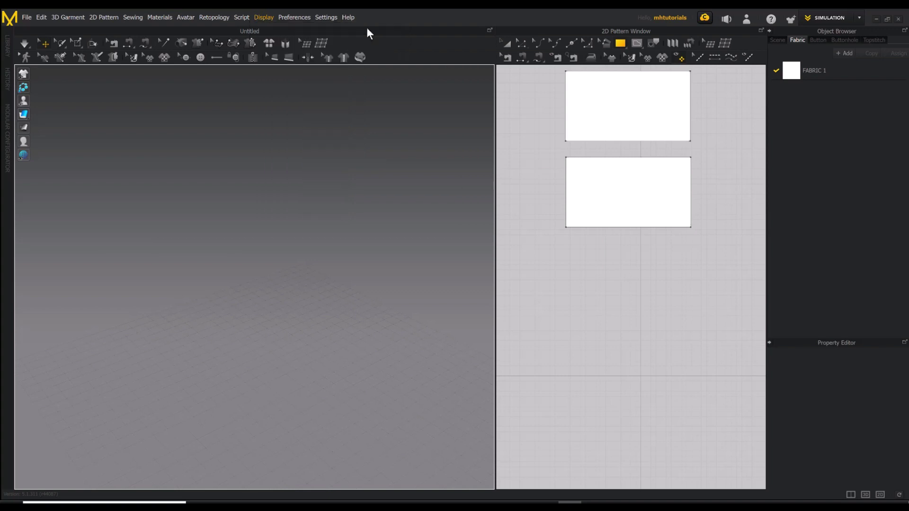
{"action": "scroll", "coordinate": [300, 327], "scroll_direction": "up", "scroll_amount": 3}
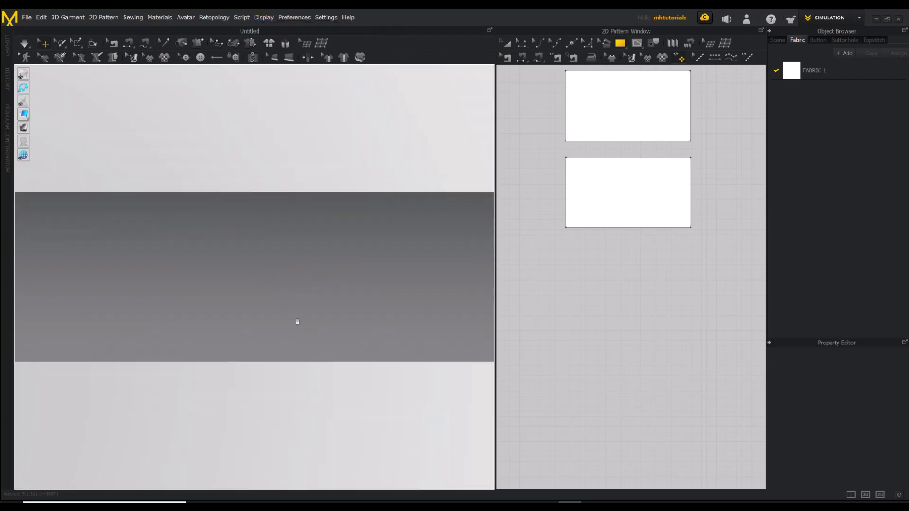
{"action": "scroll", "coordinate": [297, 322], "scroll_direction": "down", "scroll_amount": 5}
{"action": "right_click_drag", "start_coordinate": [385, 329], "coordinate": [280, 330]}
Move the upper panel down and offset in depth so it sits parallel in front of the other
{"action": "left_click", "coordinate": [278, 331]}
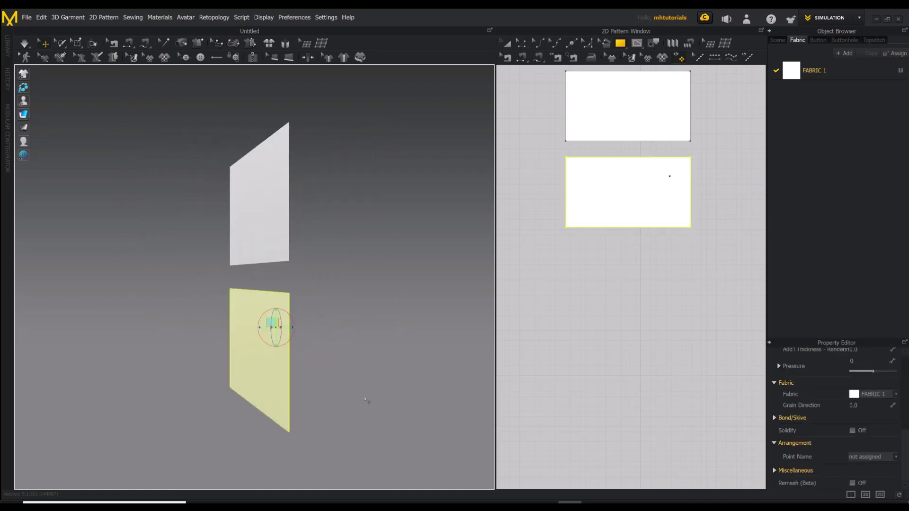
{"action": "left_click", "coordinate": [265, 221]}
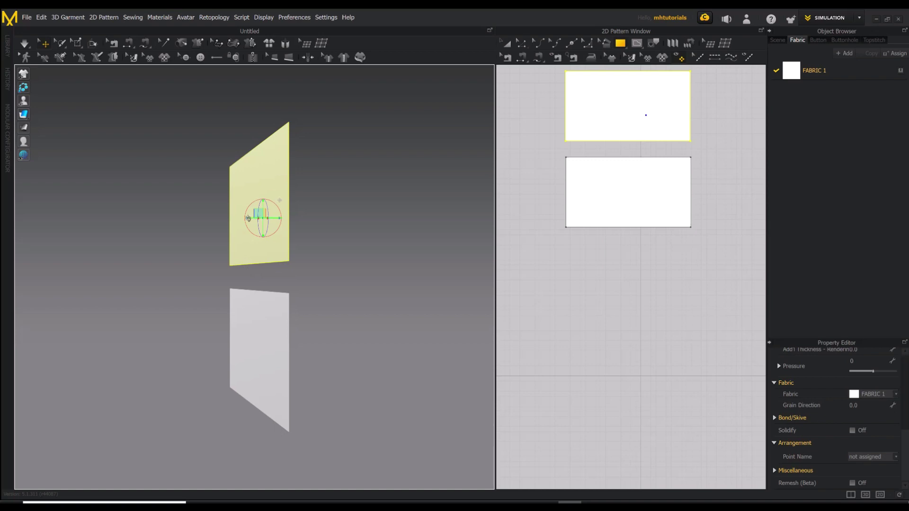
{"action": "right_click_drag", "start_coordinate": [335, 204], "coordinate": [326, 216]}
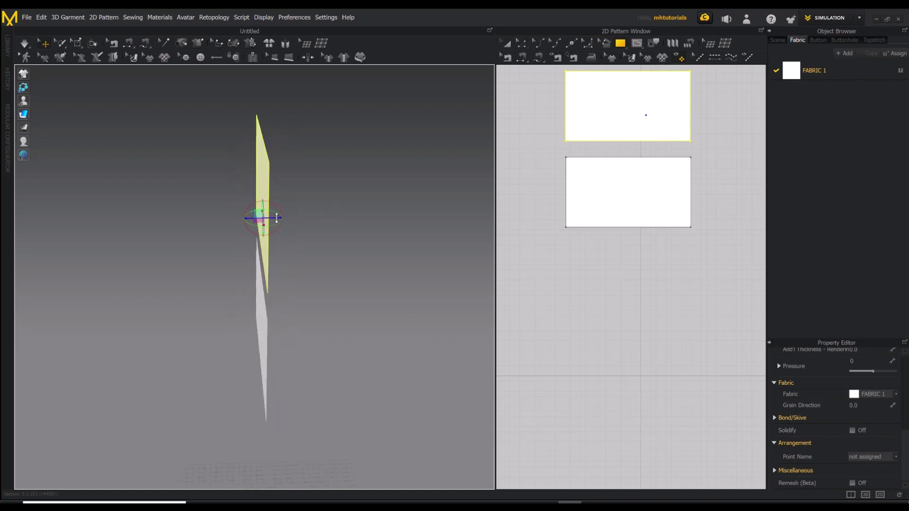
{"action": "left_click_drag", "start_coordinate": [273, 217], "coordinate": [294, 218]}
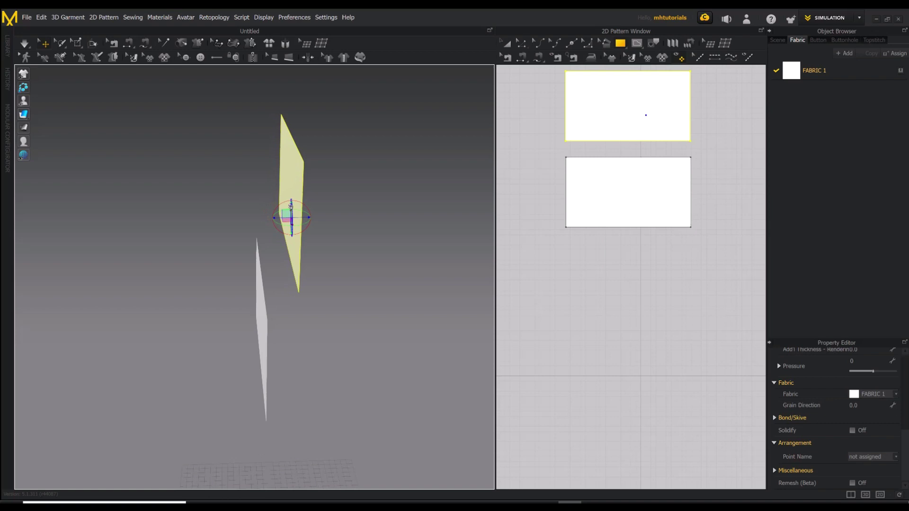
{"action": "right_click_drag", "start_coordinate": [336, 233], "coordinate": [362, 265]}
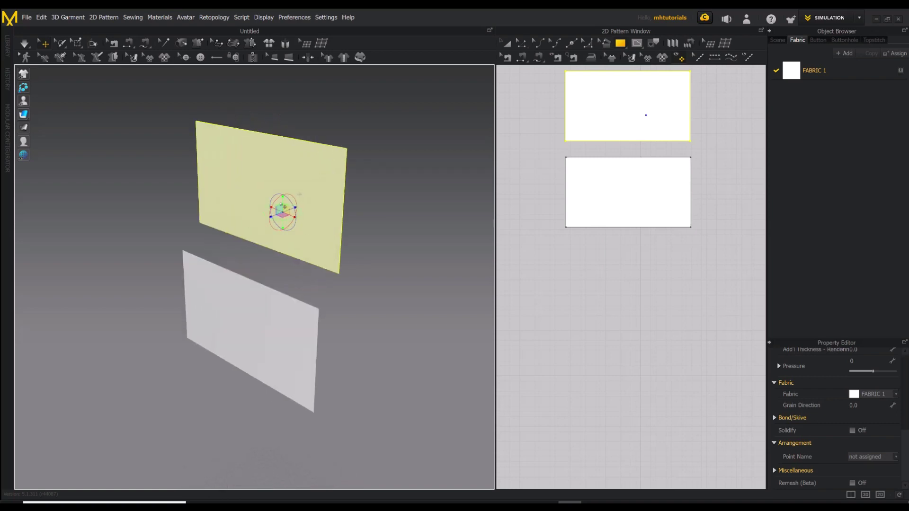
{"action": "left_click_drag", "start_coordinate": [283, 201], "coordinate": [291, 331]}
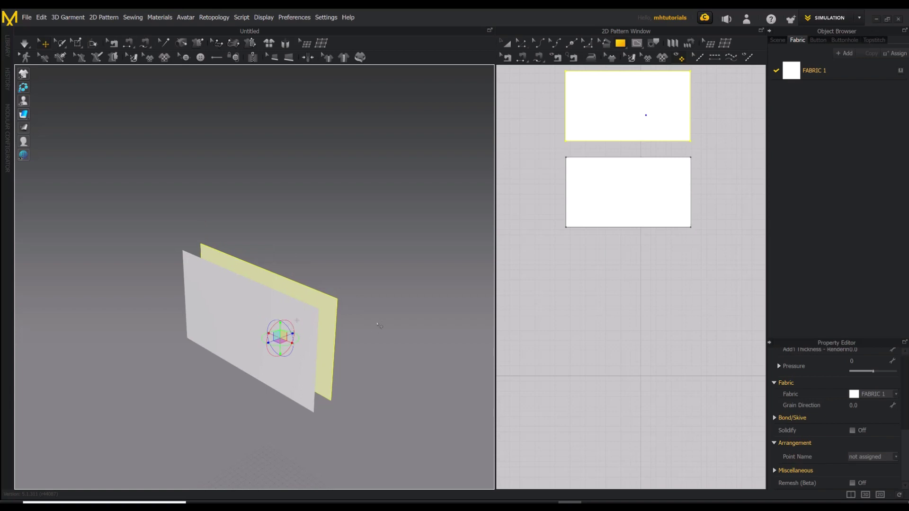
{"action": "right_click_drag", "start_coordinate": [305, 335], "coordinate": [343, 314]}
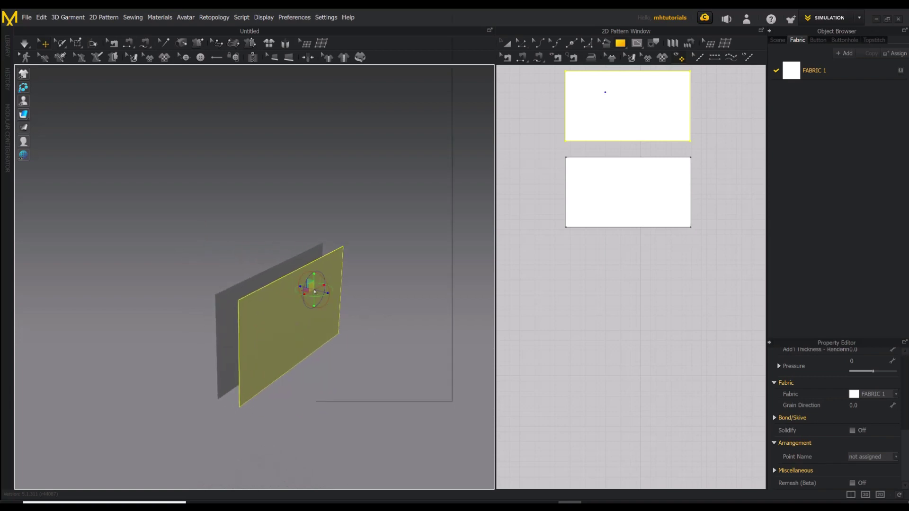
Flip the front panel horizontally
{"action": "right_click", "coordinate": [315, 292]}
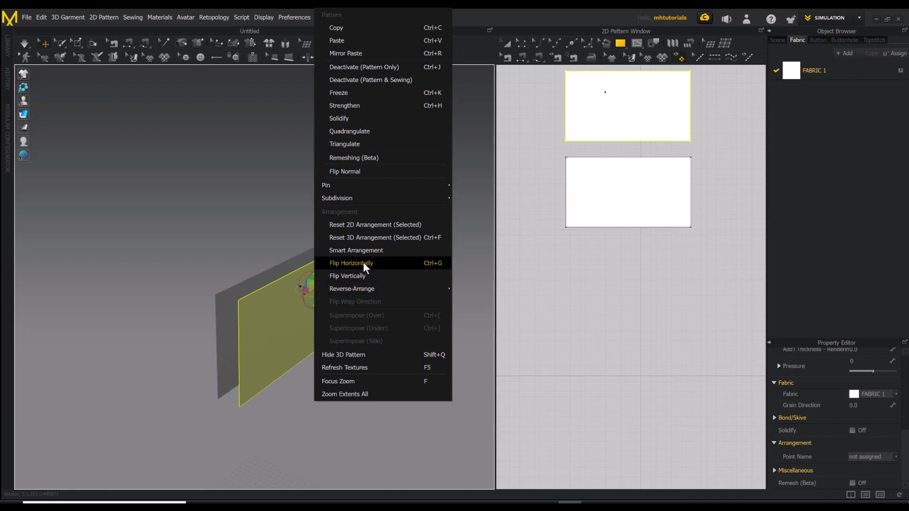
{"action": "left_click", "coordinate": [363, 263]}
{"action": "right_click_drag", "start_coordinate": [319, 398], "coordinate": [362, 404]}
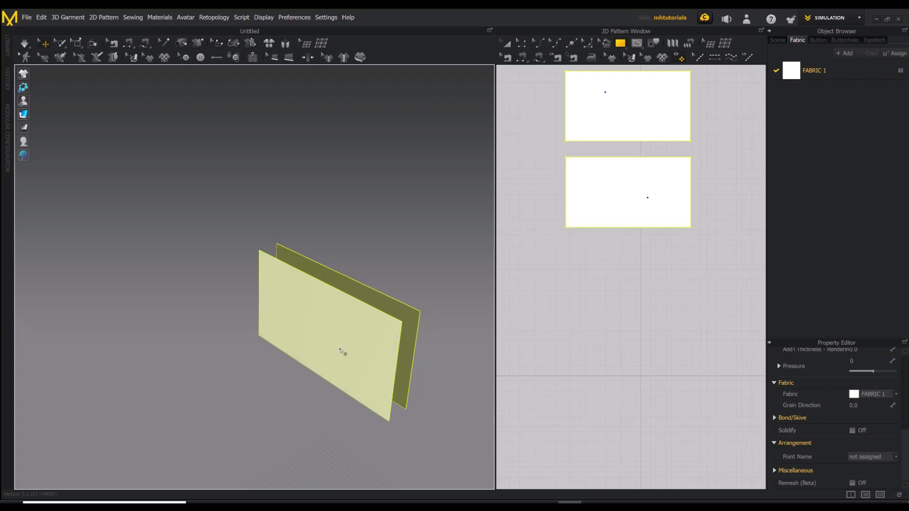
Select both panels and lower them together, checking their placement from the front view
{"action": "left_click", "coordinate": [342, 352], "text": "shift"}
{"action": "left_click", "coordinate": [331, 320]}
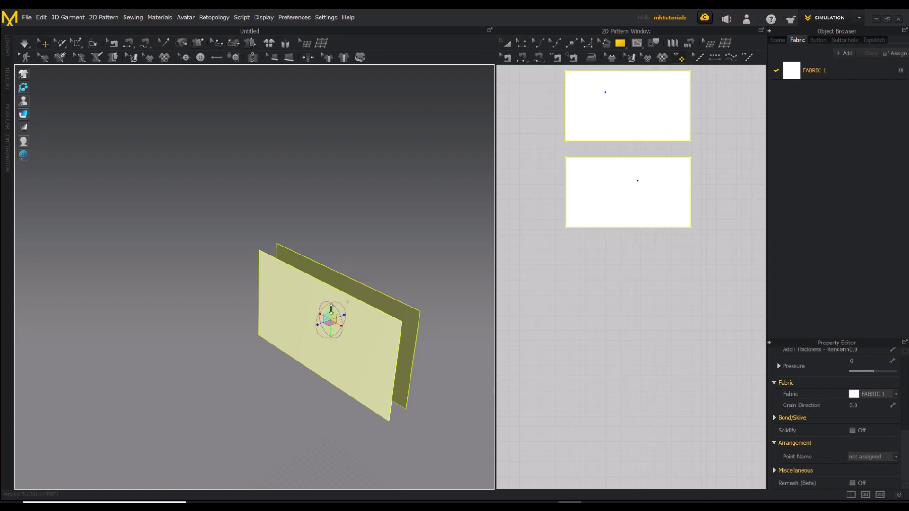
{"action": "left_click_drag", "start_coordinate": [332, 309], "coordinate": [334, 438]}
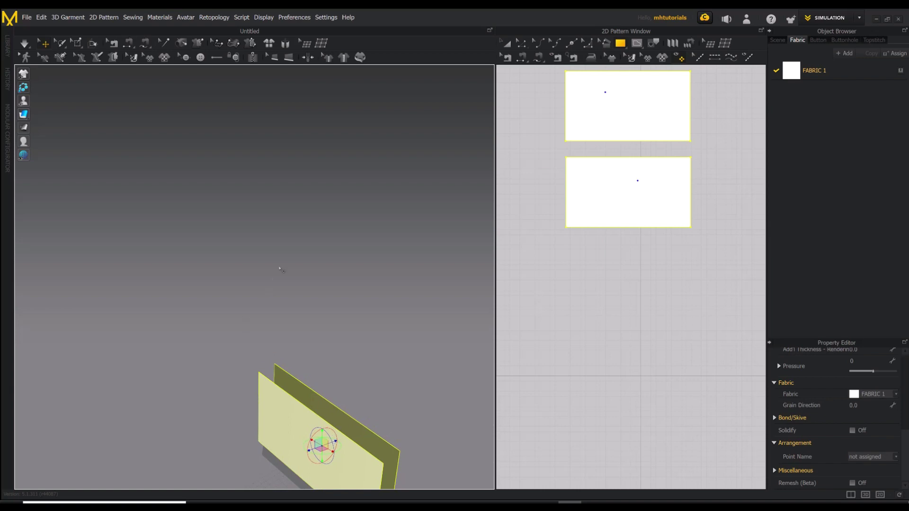
{"action": "key", "text": "2"}
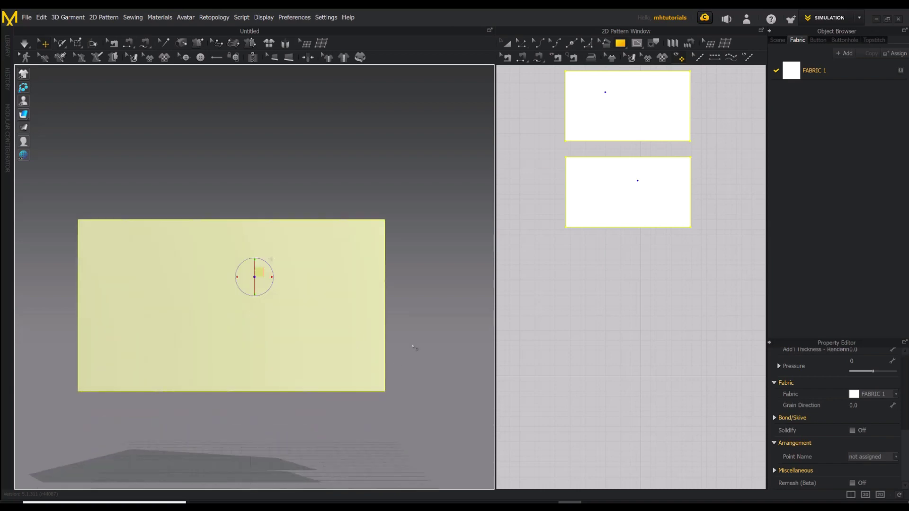
{"action": "right_click_drag", "start_coordinate": [412, 345], "coordinate": [359, 354]}
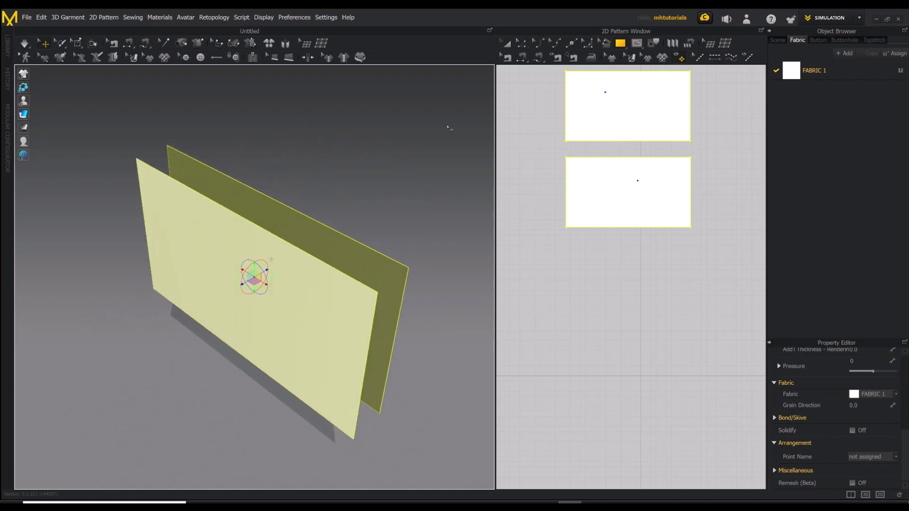
Sew the two panels' top edges together and their right edges together
{"action": "left_click", "coordinate": [523, 58]}
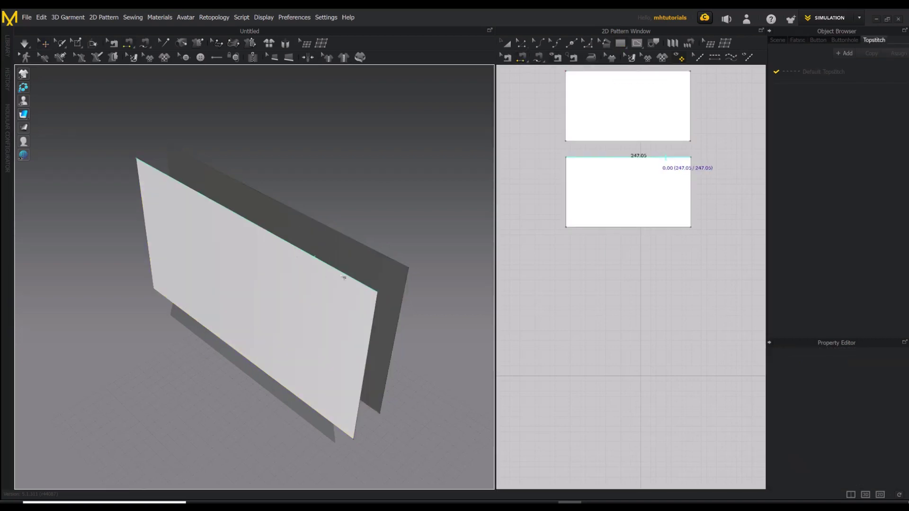
{"action": "left_click", "coordinate": [310, 253]}
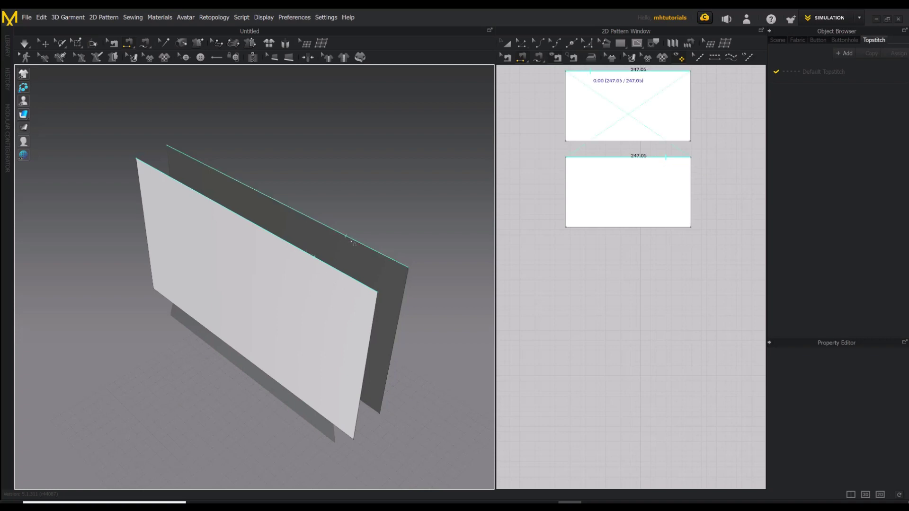
{"action": "left_click", "coordinate": [352, 243]}
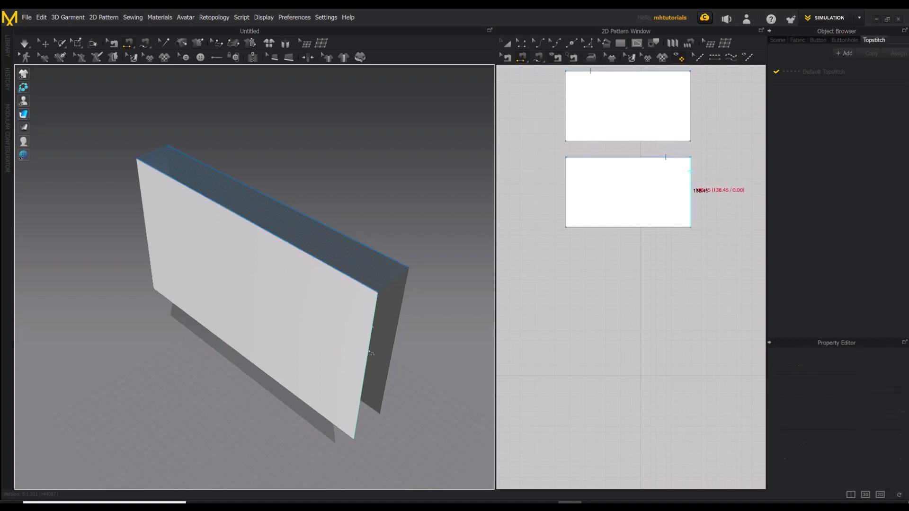
{"action": "left_click", "coordinate": [393, 346]}
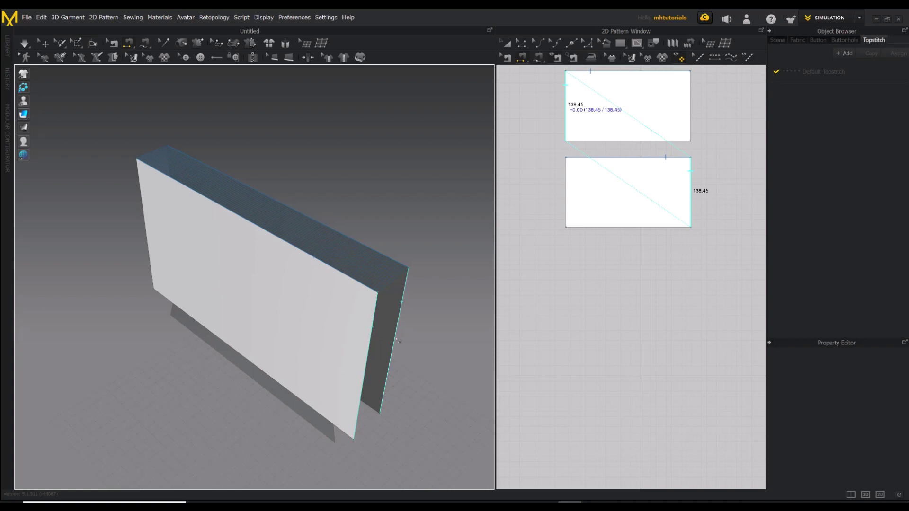
{"action": "left_click", "coordinate": [398, 341]}
{"action": "right_click_drag", "start_coordinate": [427, 293], "coordinate": [315, 271]}
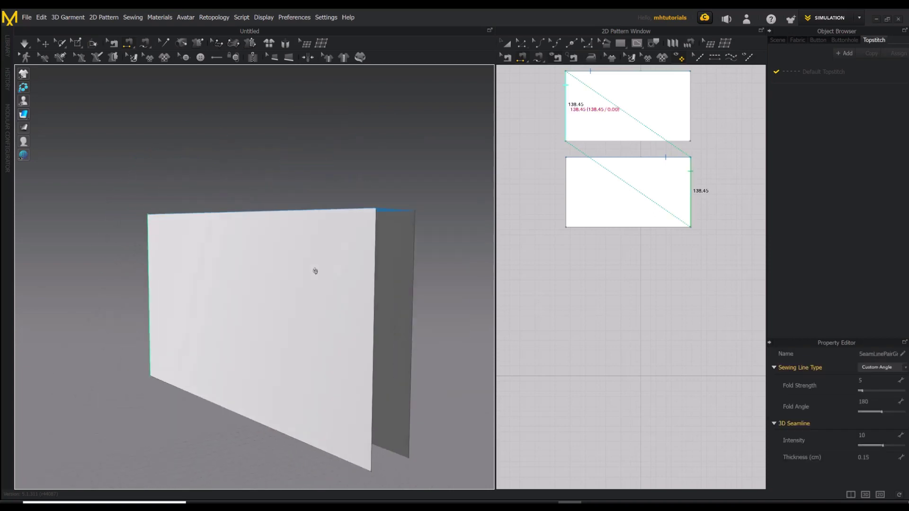
Sew the left edges and the bottom edges of the two panels to close the box
{"action": "left_click", "coordinate": [376, 311]}
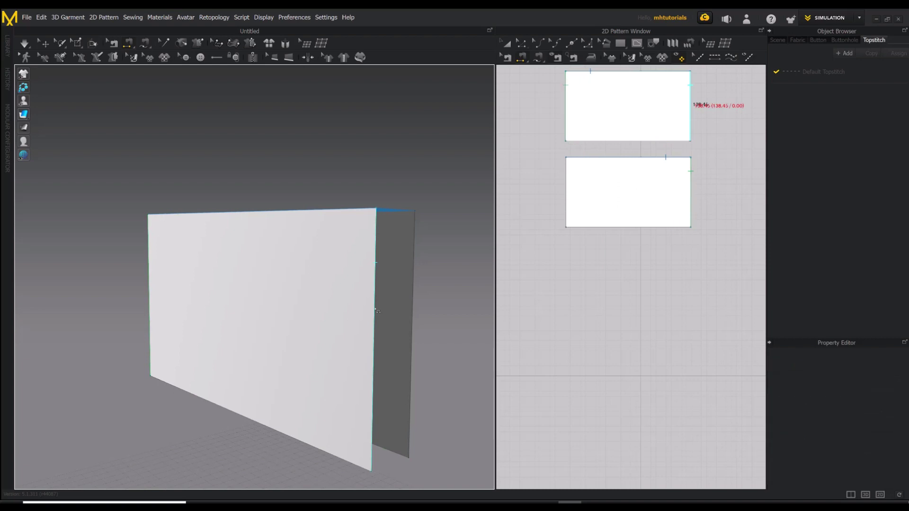
{"action": "left_click", "coordinate": [414, 322]}
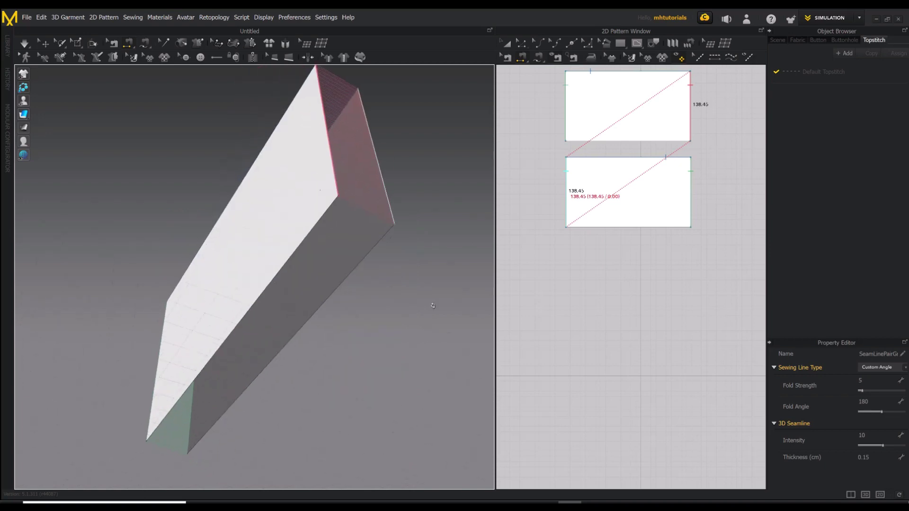
{"action": "key", "text": "Escape"}
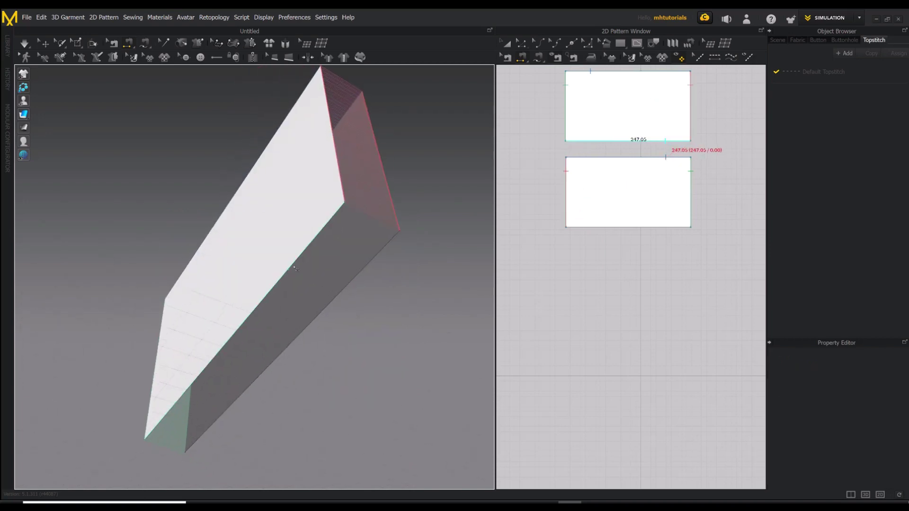
{"action": "left_click", "coordinate": [309, 277]}
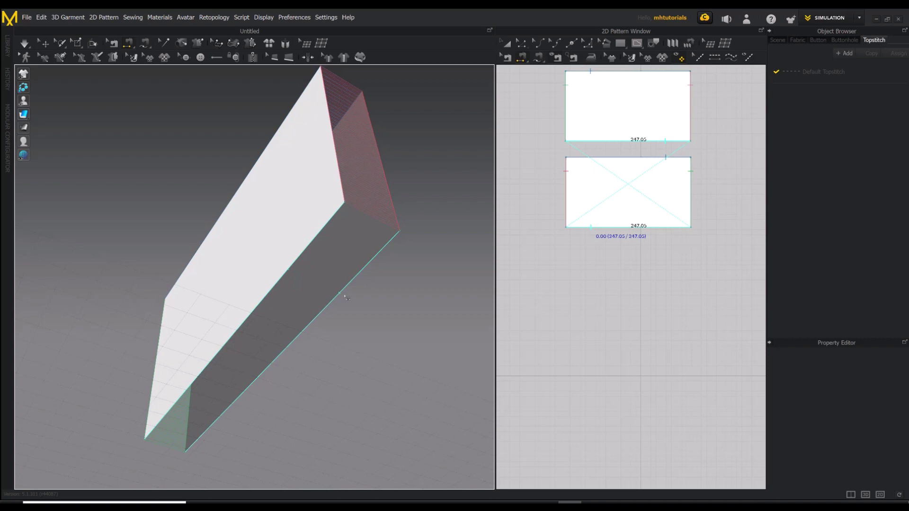
{"action": "left_click", "coordinate": [345, 297]}
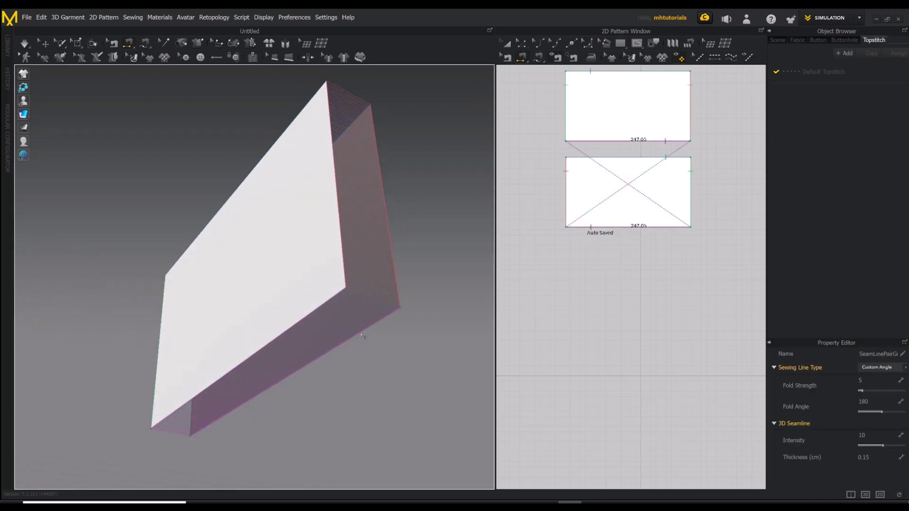
{"action": "right_click_drag", "start_coordinate": [372, 213], "coordinate": [431, 197]}
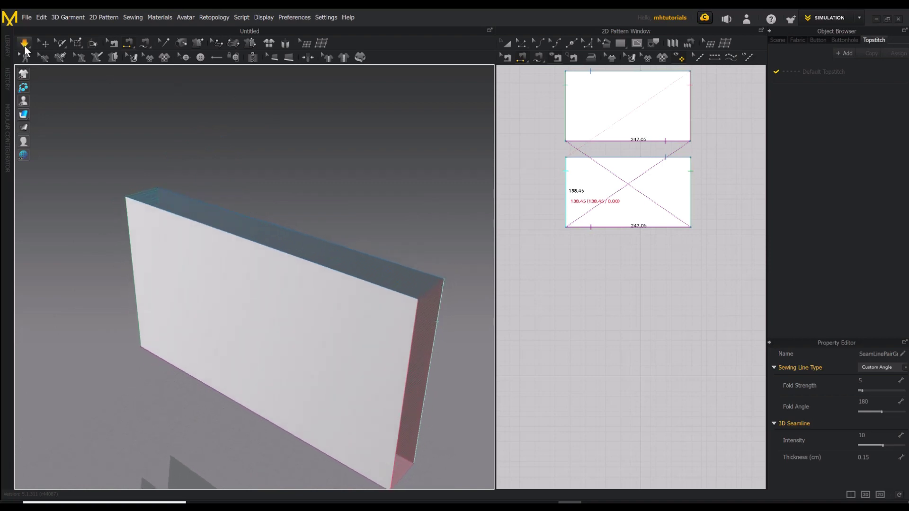
{"action": "left_click", "coordinate": [25, 47]}
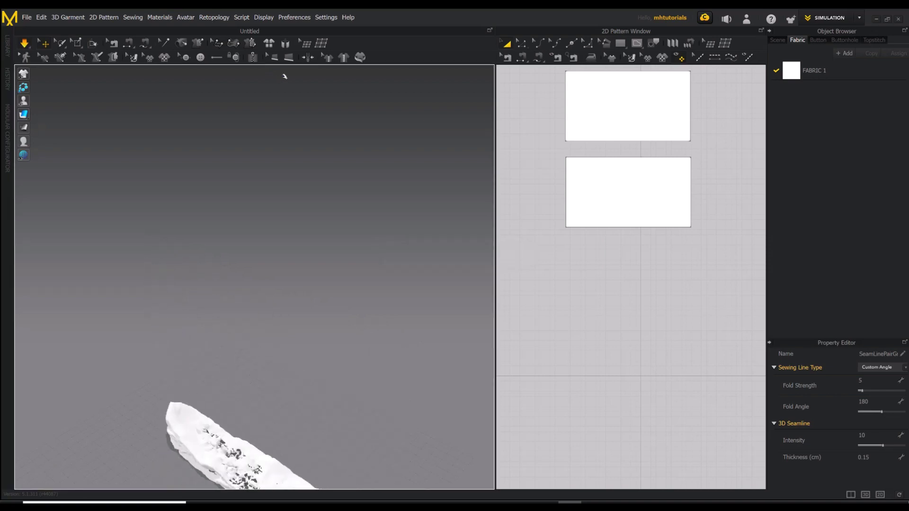
{"action": "left_click", "coordinate": [285, 44]}
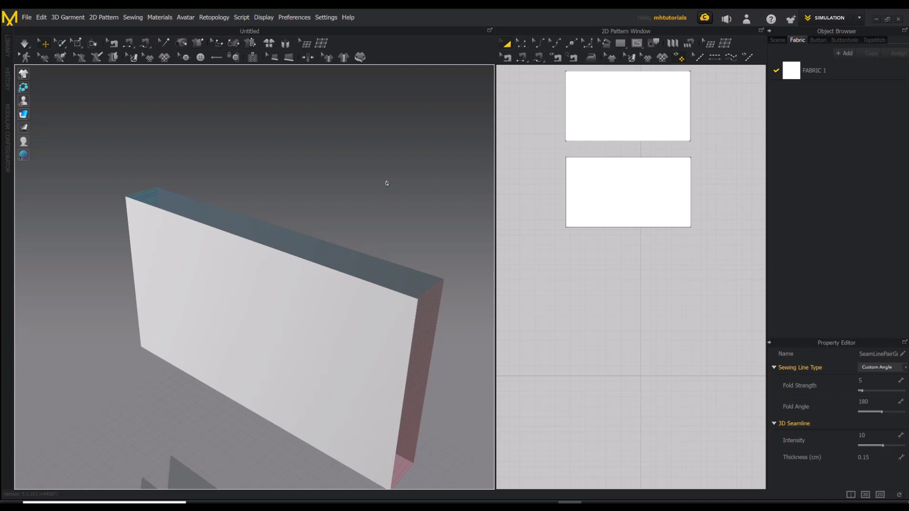
{"action": "right_click_drag", "start_coordinate": [386, 183], "coordinate": [410, 186]}
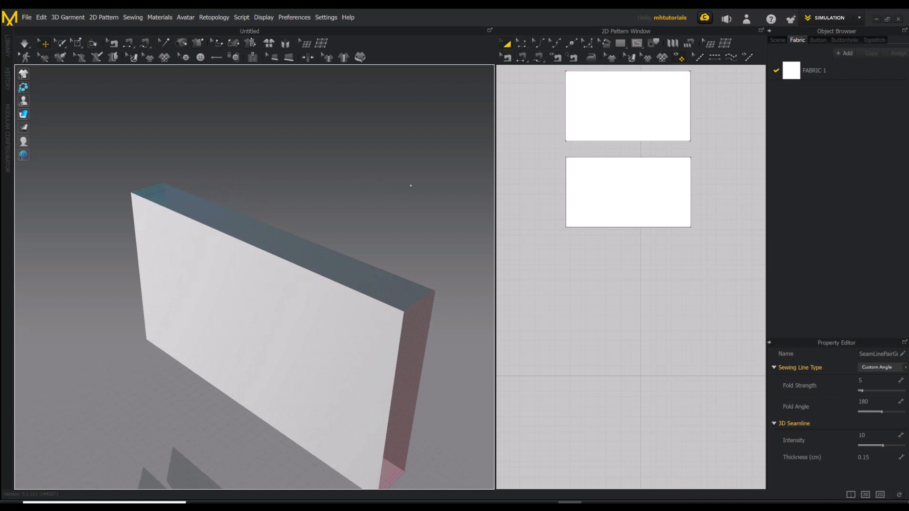
Set the upper pattern's Pressure to 6, simulate the inflation, then reset the panel positions
{"action": "left_click", "coordinate": [598, 122]}
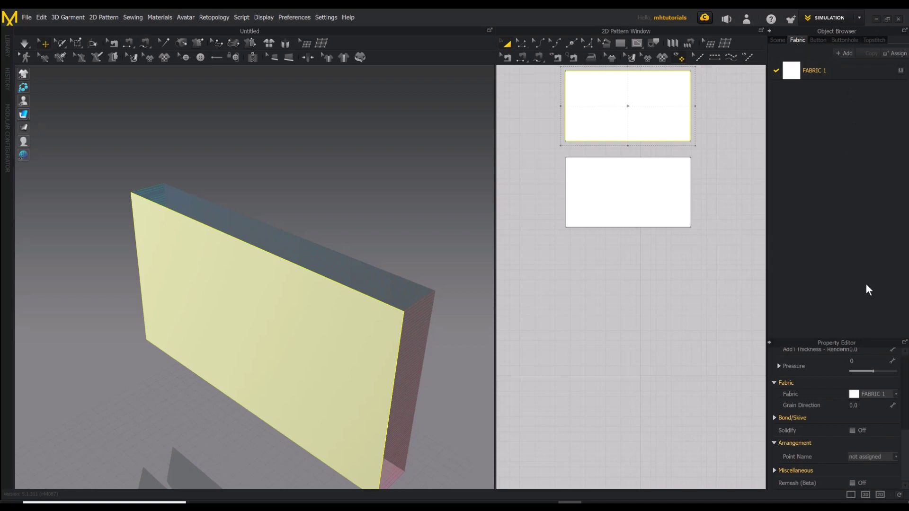
{"action": "scroll", "coordinate": [823, 411], "scroll_direction": "up", "scroll_amount": 2}
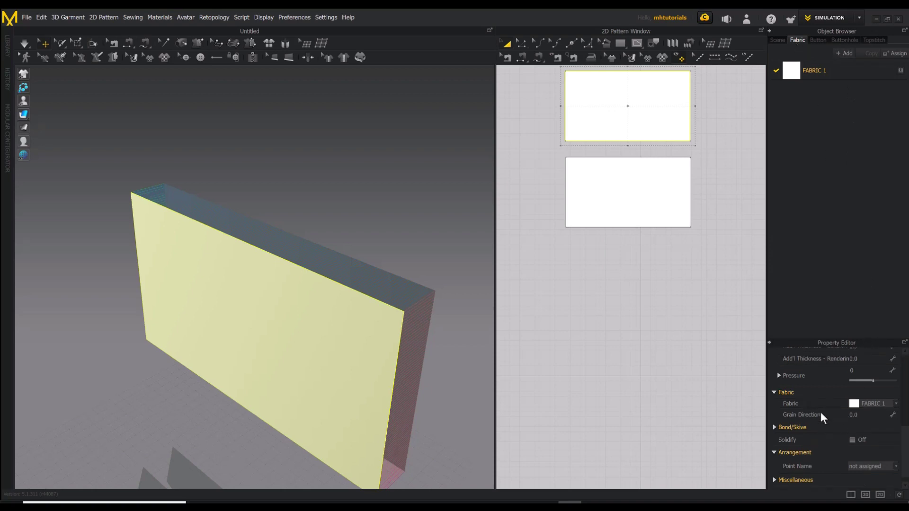
{"action": "left_click", "coordinate": [851, 379]}
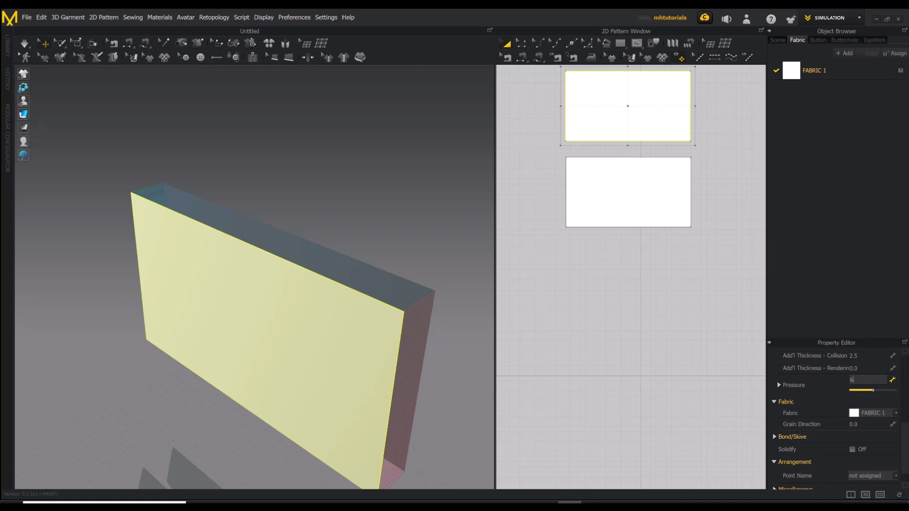
{"action": "key", "text": "Return"}
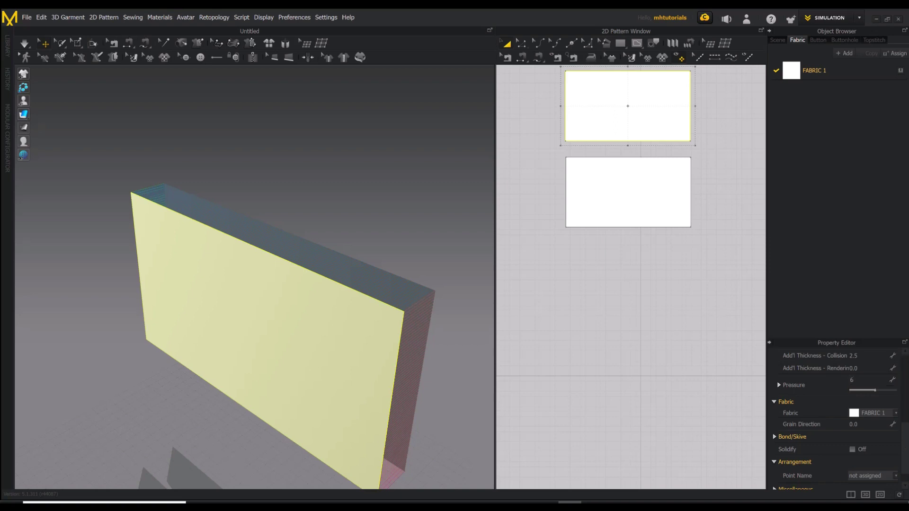
{"action": "left_click", "coordinate": [25, 44]}
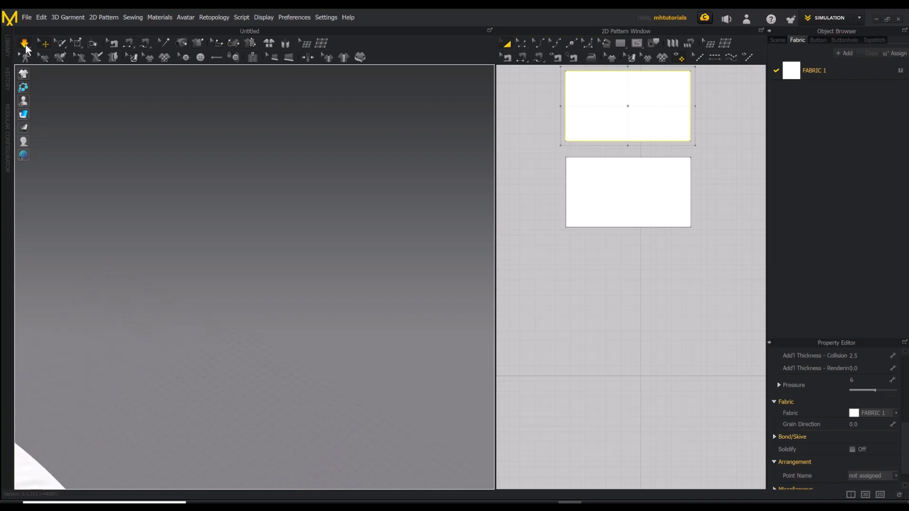
{"action": "left_click", "coordinate": [285, 44]}
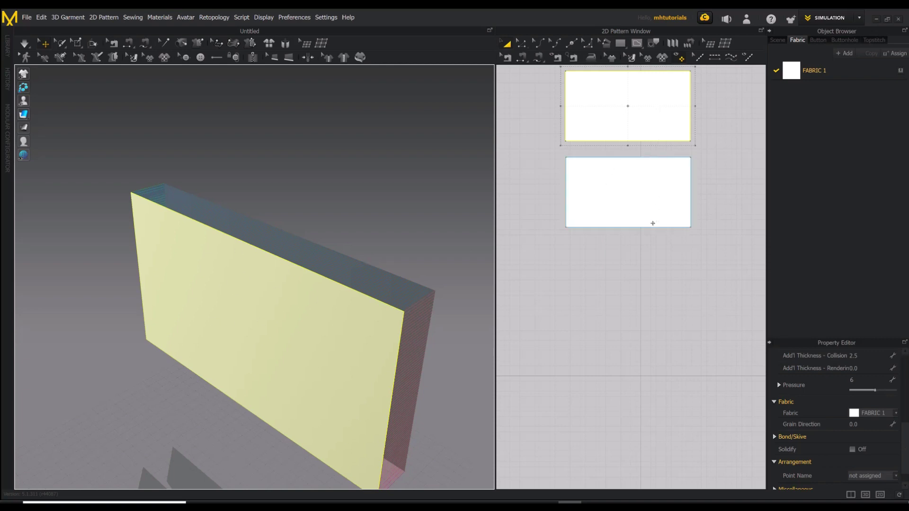
Set the lower pattern's Pressure to 6 and simulate to puff the box into a pillow
{"action": "left_click", "coordinate": [660, 209]}
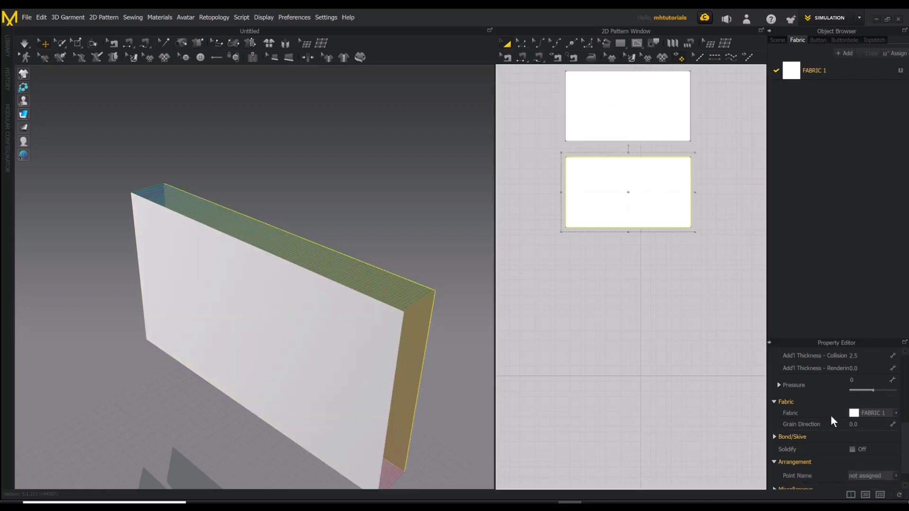
{"action": "left_click", "coordinate": [853, 380]}
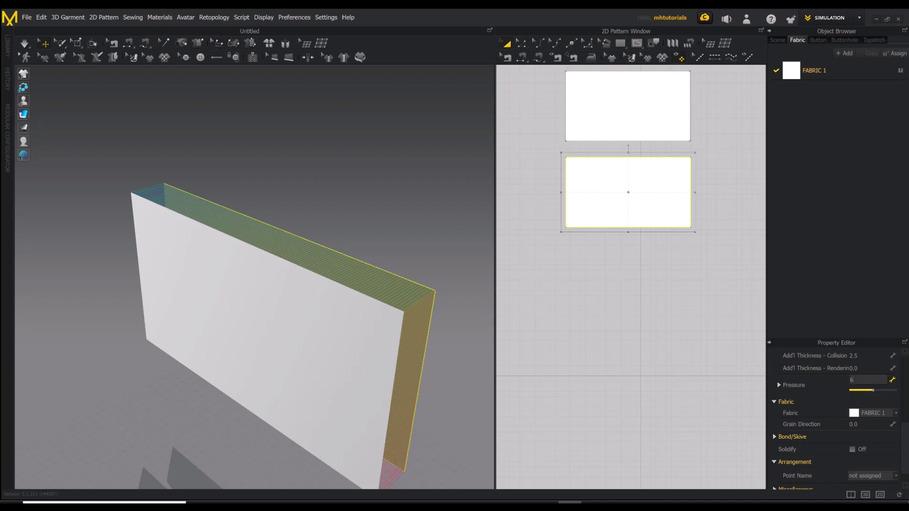
{"action": "key", "text": "Return"}
{"action": "left_click", "coordinate": [25, 44]}
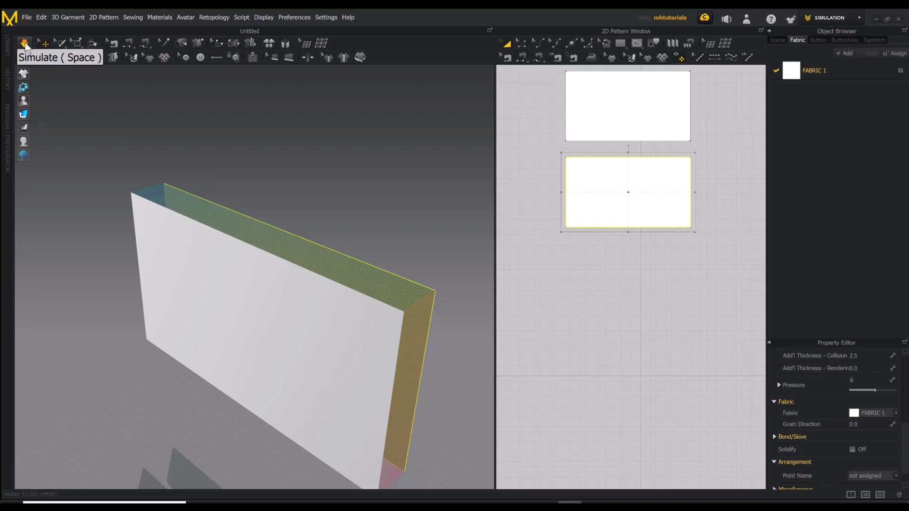
{"action": "left_click", "coordinate": [24, 44]}
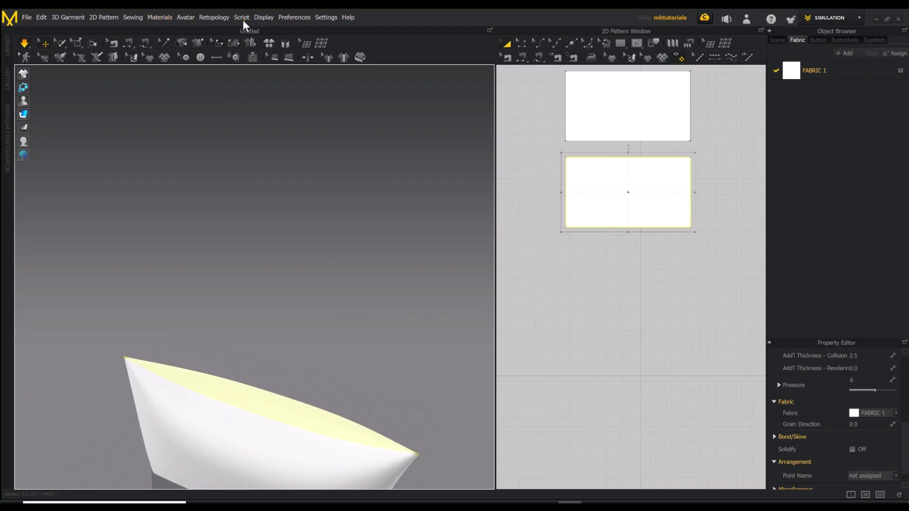
View the settled pillow from the Front viewpoint, then orbit to a low side angle and above
{"action": "left_click", "coordinate": [260, 18]}
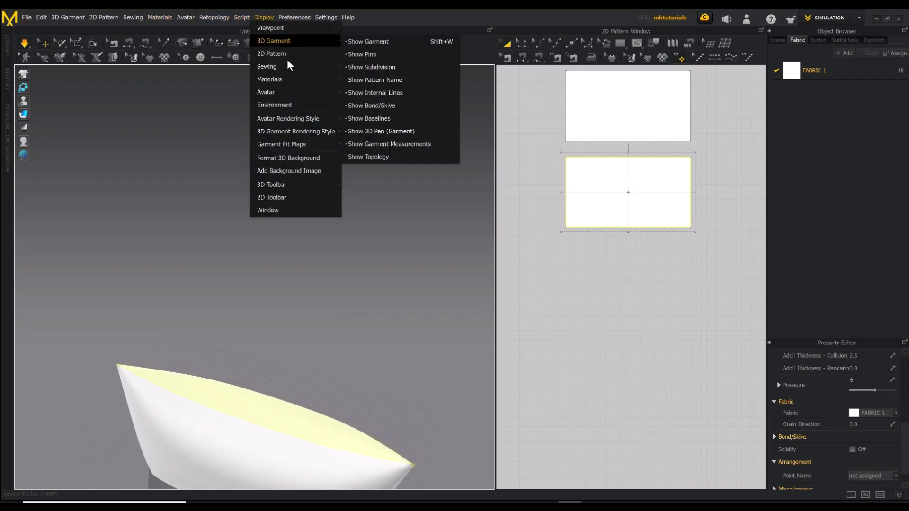
{"action": "mouse_move", "coordinate": [288, 30]}
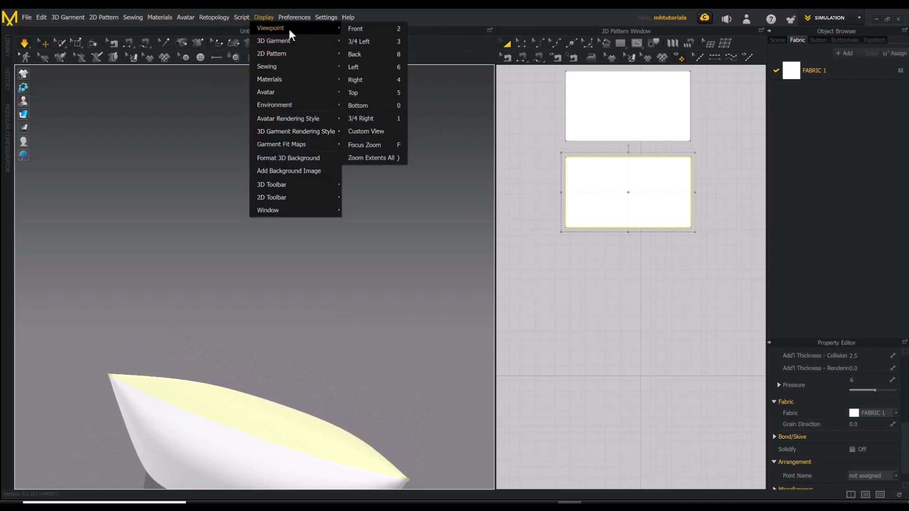
{"action": "left_click", "coordinate": [355, 29]}
{"action": "right_click_drag", "start_coordinate": [365, 414], "coordinate": [201, 408]}
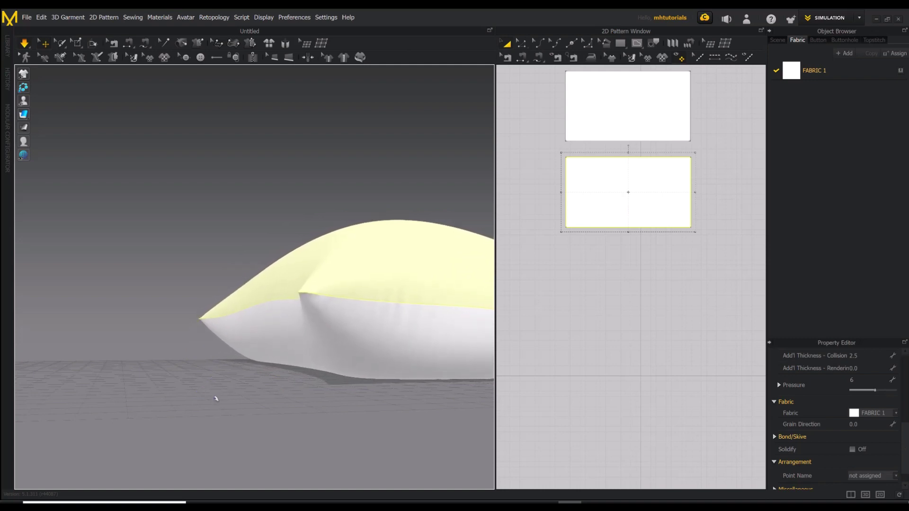
{"action": "right_click_drag", "start_coordinate": [216, 398], "coordinate": [223, 422]}
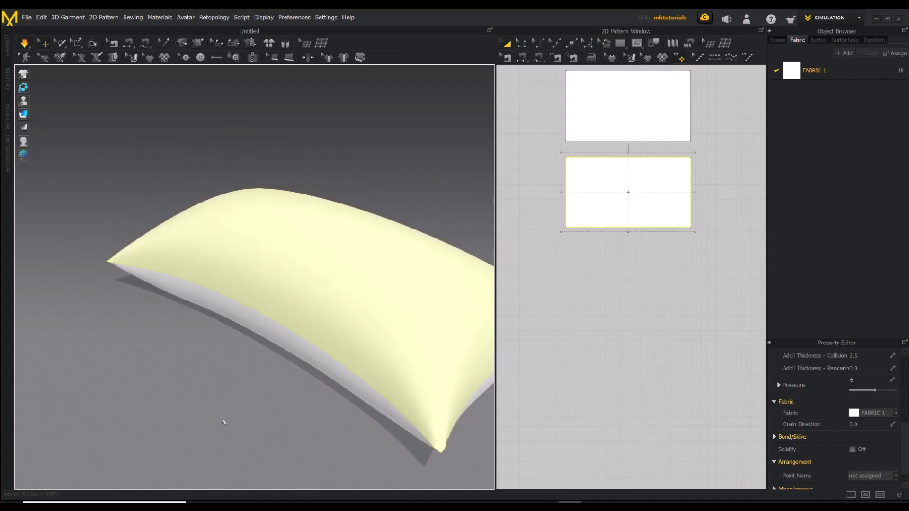